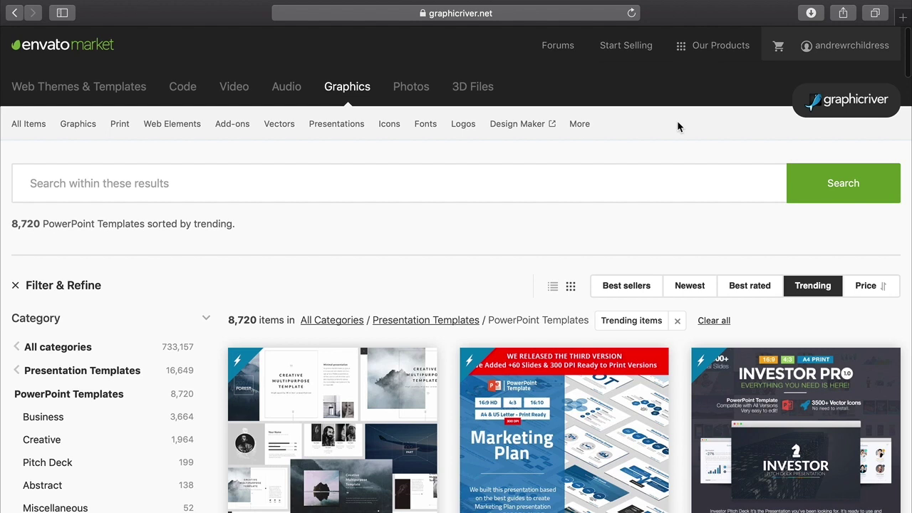
Step: Scroll down the trending PowerPoint template results, then swipe back to the Boost Business template page
scroll(677, 126, "down", 5)
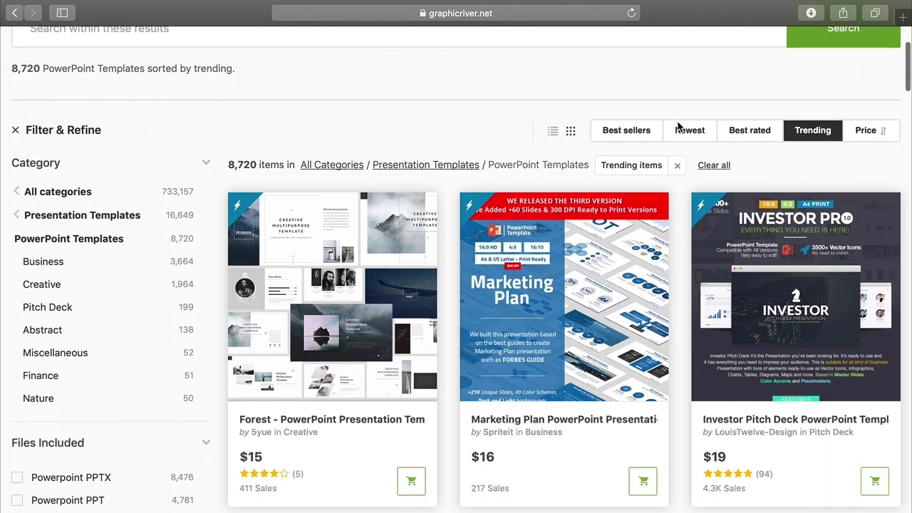
scroll(677, 126, "down", 4)
scroll(678, 126, "down", 3)
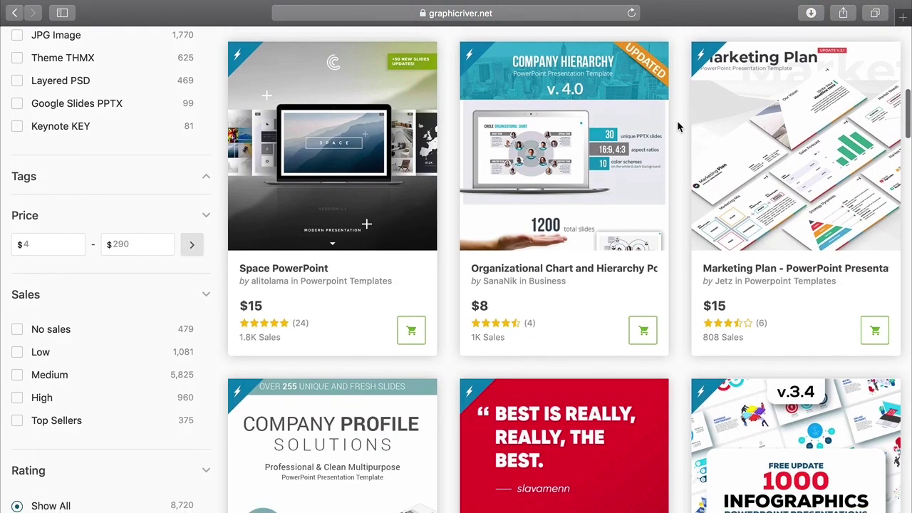
scroll(677, 126, "down", 4)
scroll(678, 126, "down", 2)
scroll(677, 126, "down", 3)
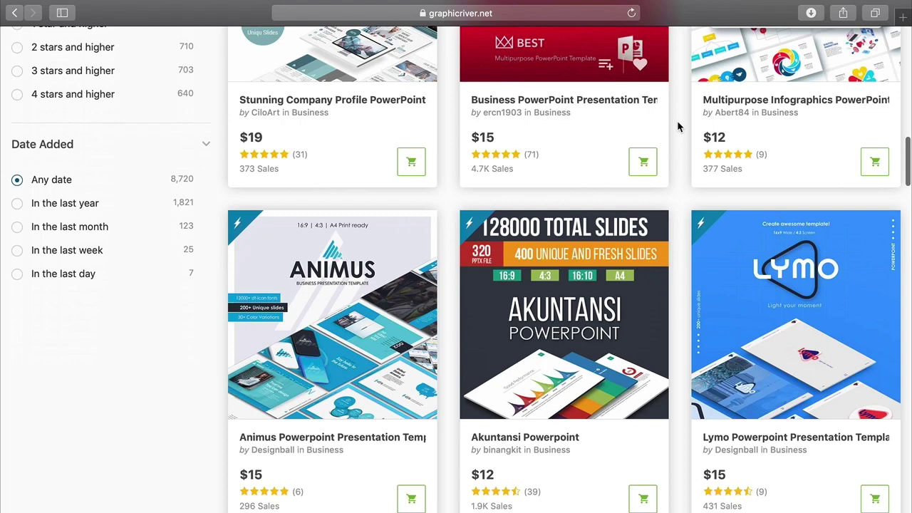
scroll(678, 126, "down", 2)
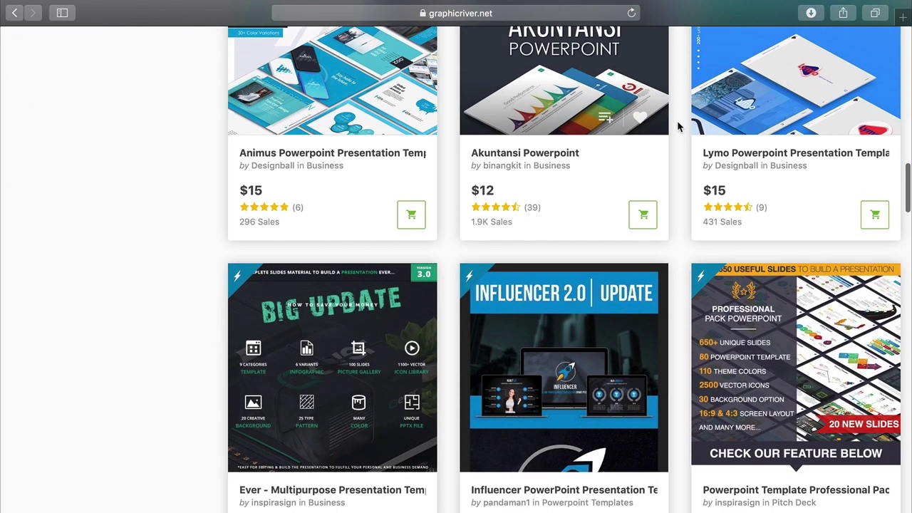
scroll(678, 126, "down", 3)
scroll(677, 126, "down", 1)
scroll(677, 126, "down", 1)
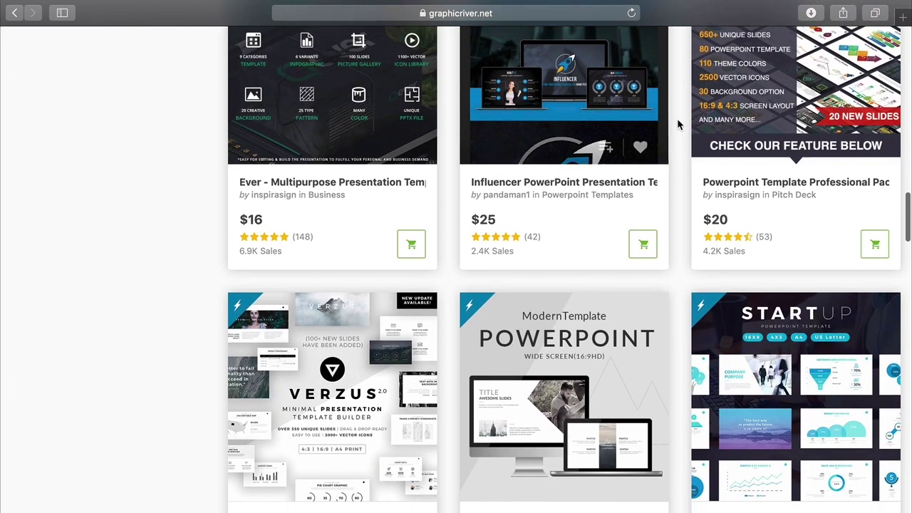
scroll(678, 126, "left", 5)
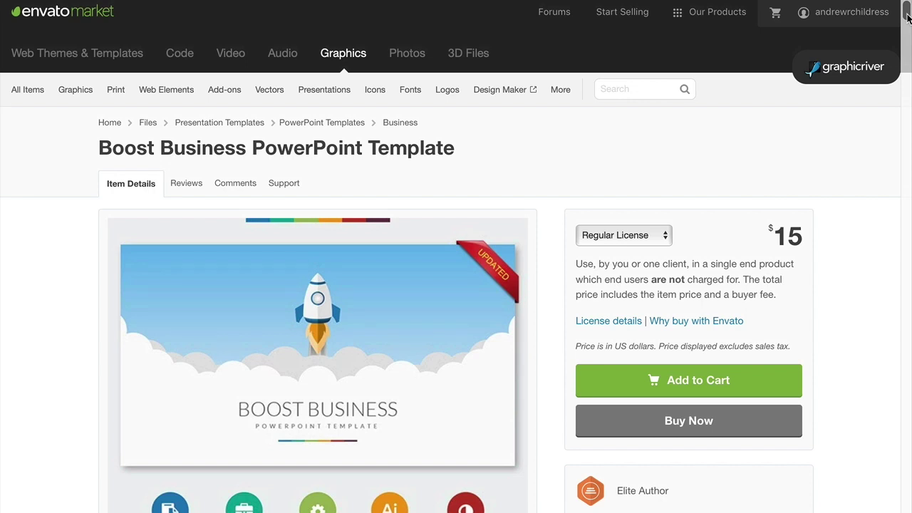
left_click_drag(907, 18, 908, 128)
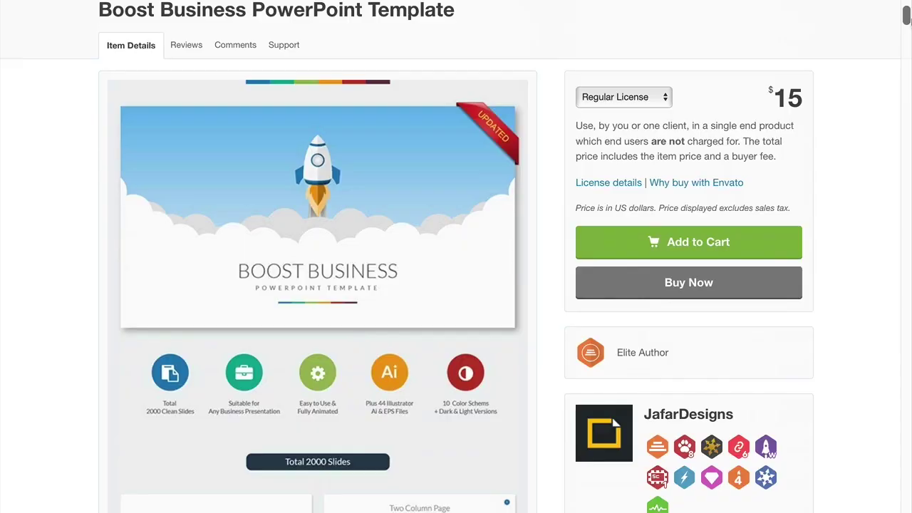
left_click_drag(906, 125, 906, 16)
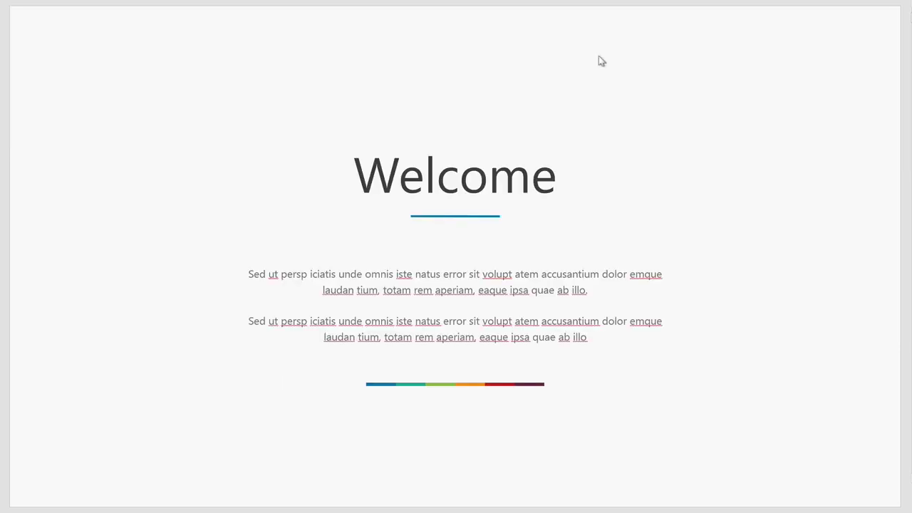
Step: Advance the slideshow past the column, team, features and services slides to Our Solutions
left_click(600, 60)
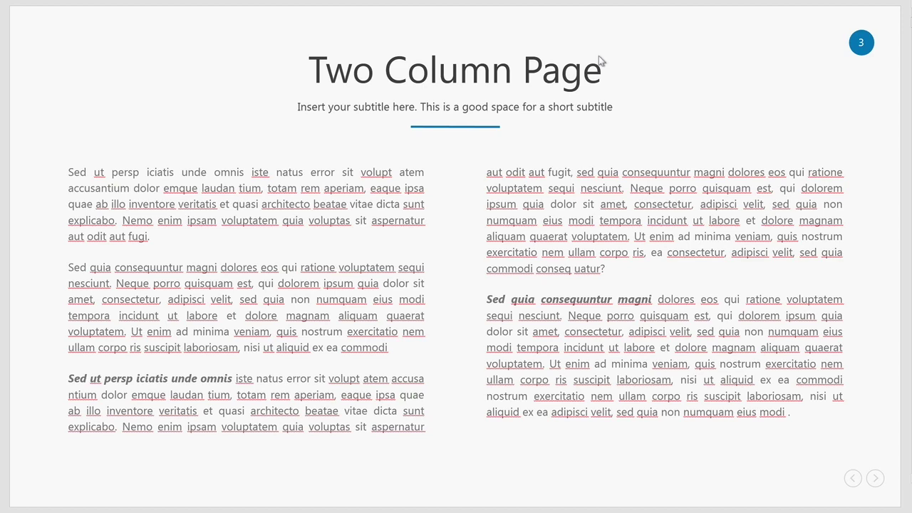
left_click(599, 57)
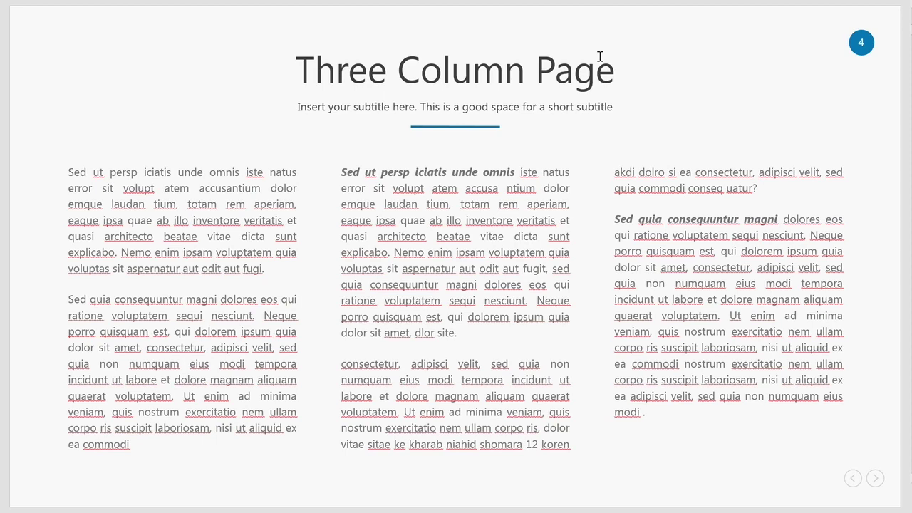
left_click(599, 57)
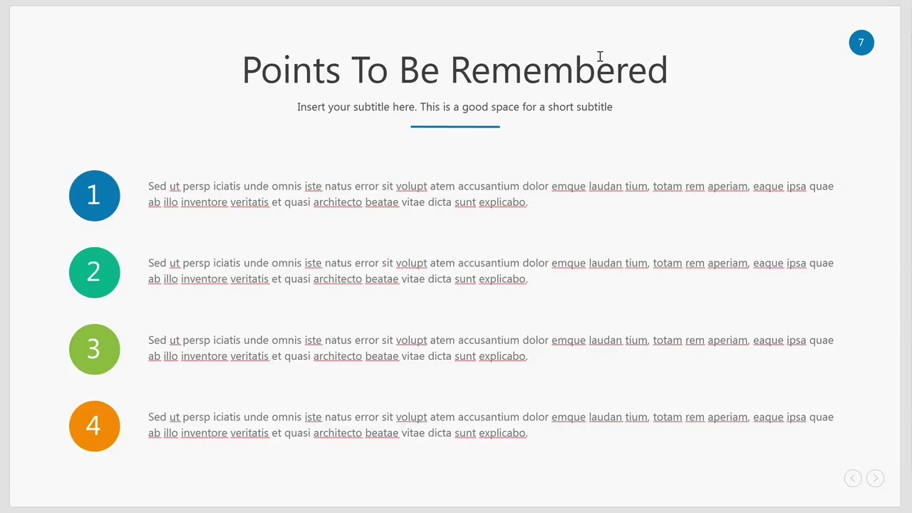
left_click(599, 56)
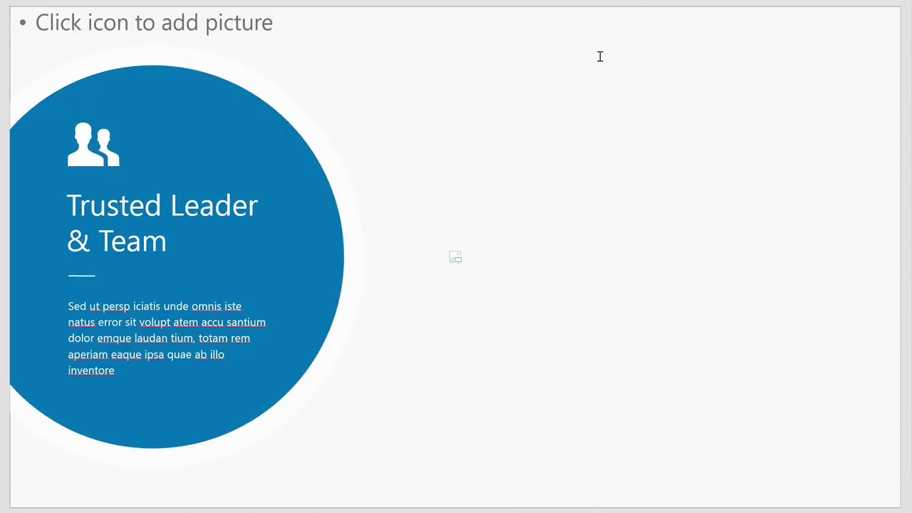
left_click(600, 57)
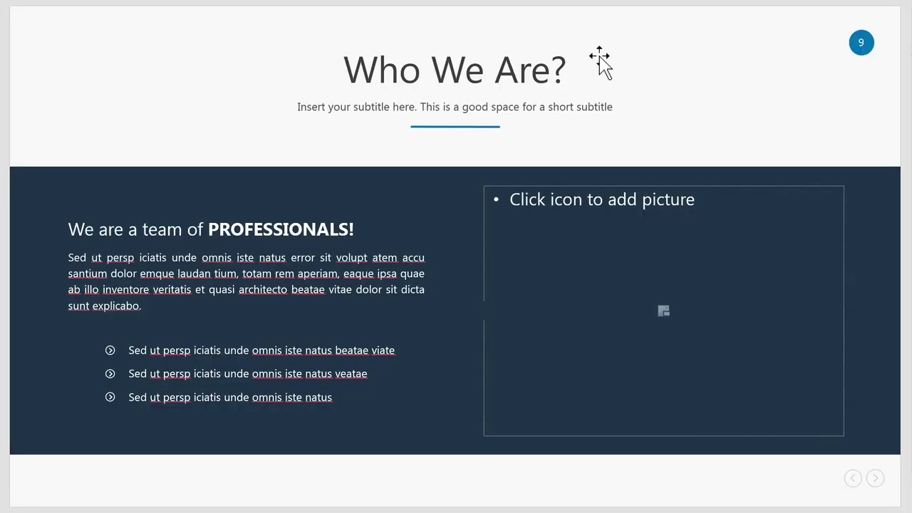
left_click(600, 61)
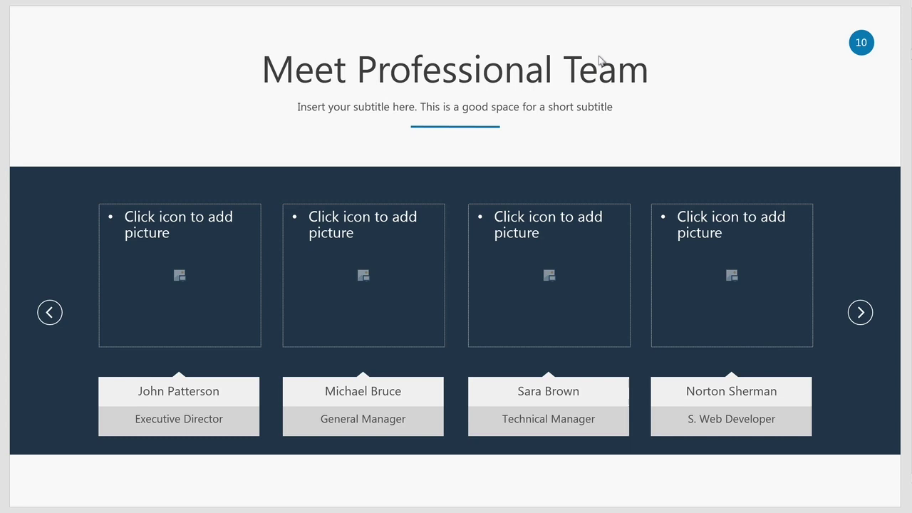
left_click(599, 57)
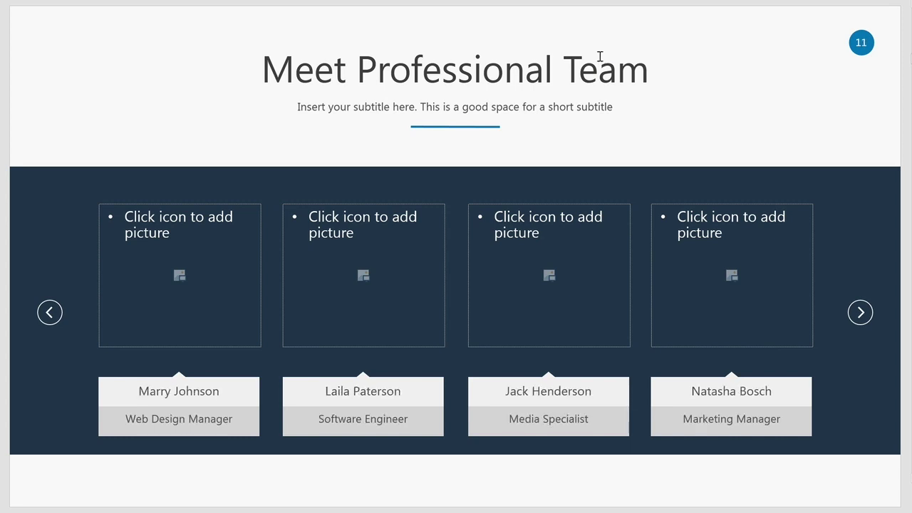
left_click(600, 56)
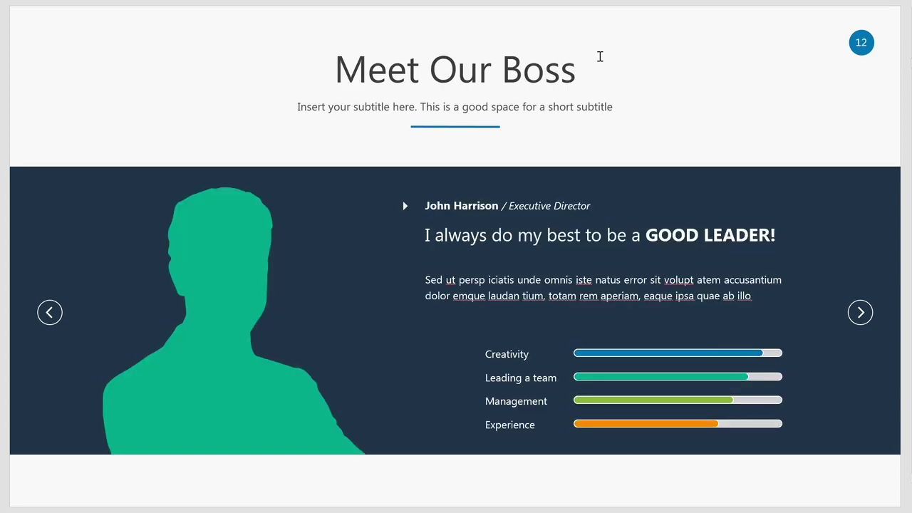
left_click(600, 57)
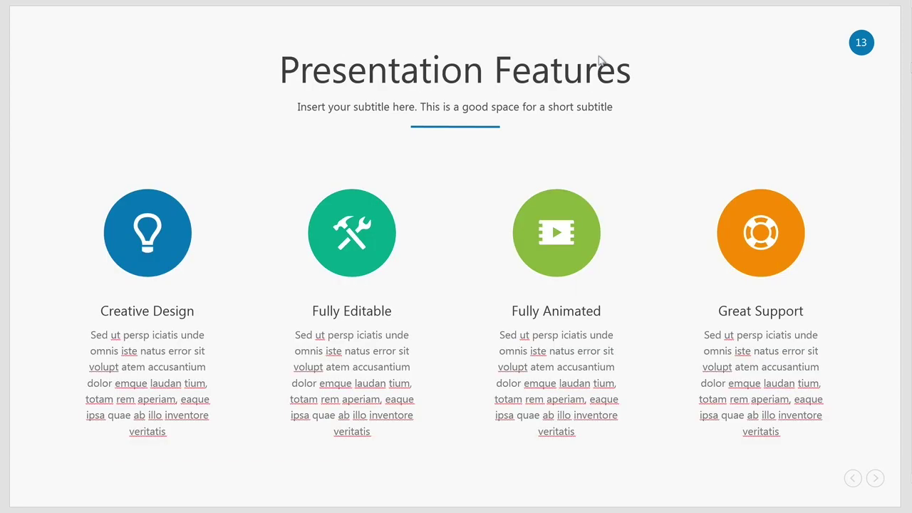
left_click(600, 57)
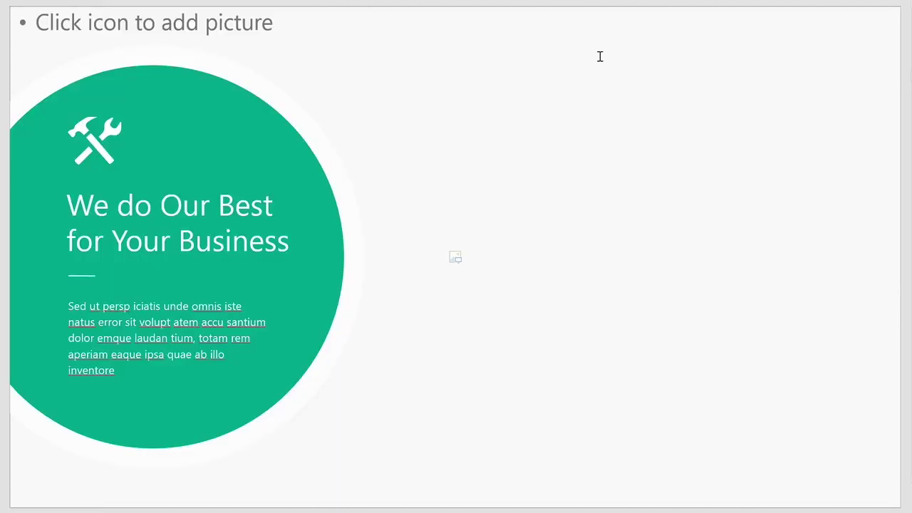
left_click(600, 57)
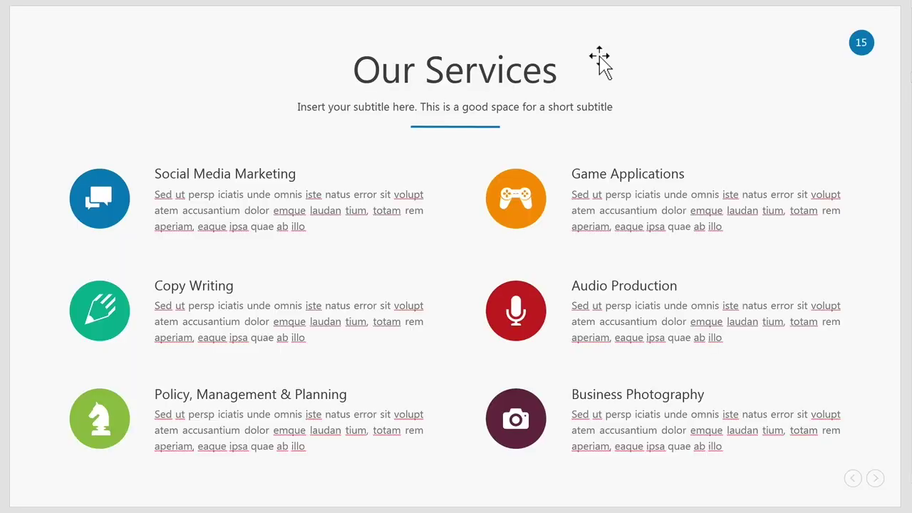
left_click(600, 62)
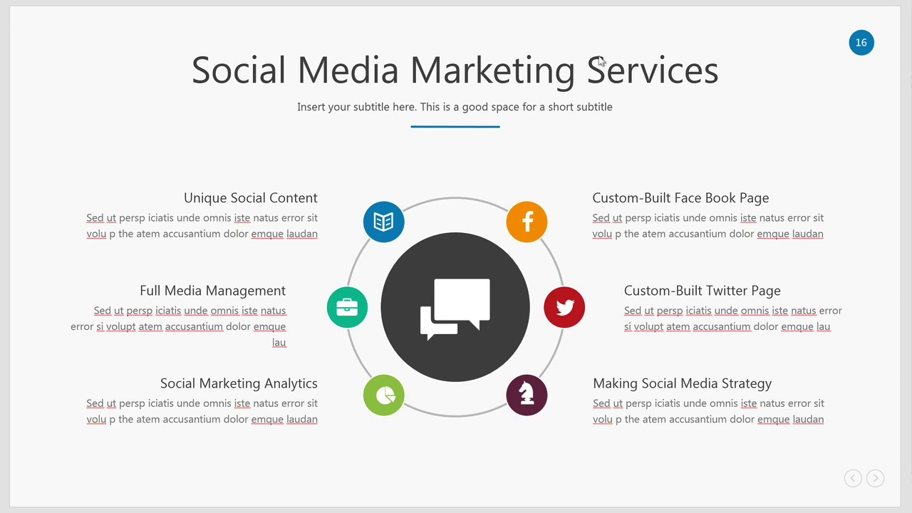
left_click(599, 57)
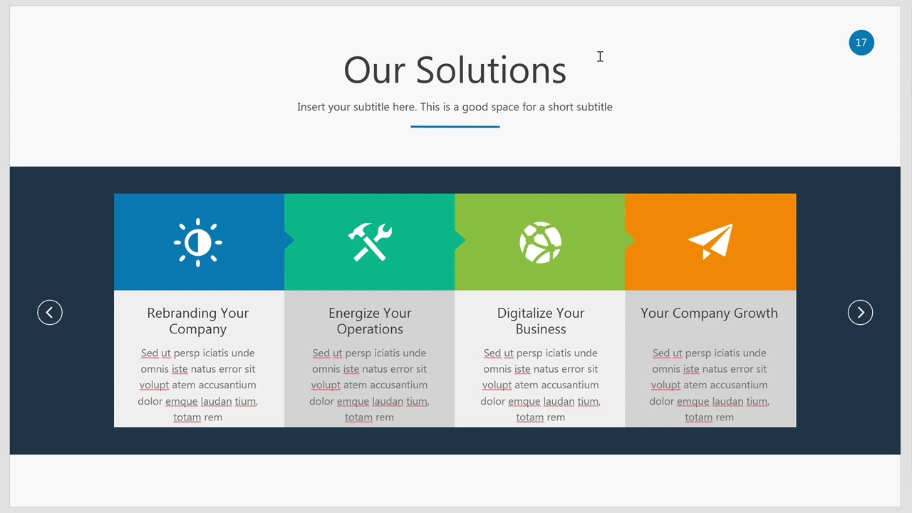
Step: Change the title to 'Building Value' and the subtitle to 'Four elements make up our promise to you'
triple_click(530, 74)
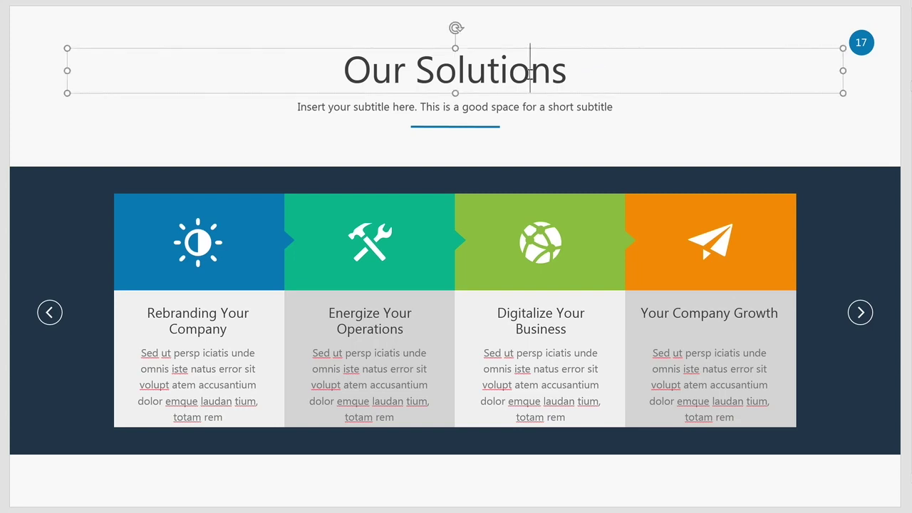
type("Bu")
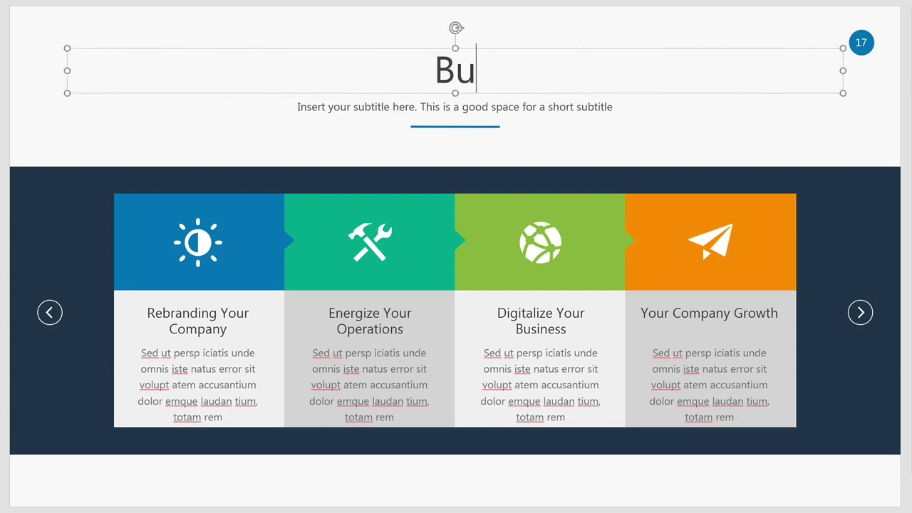
type("ilding Valu")
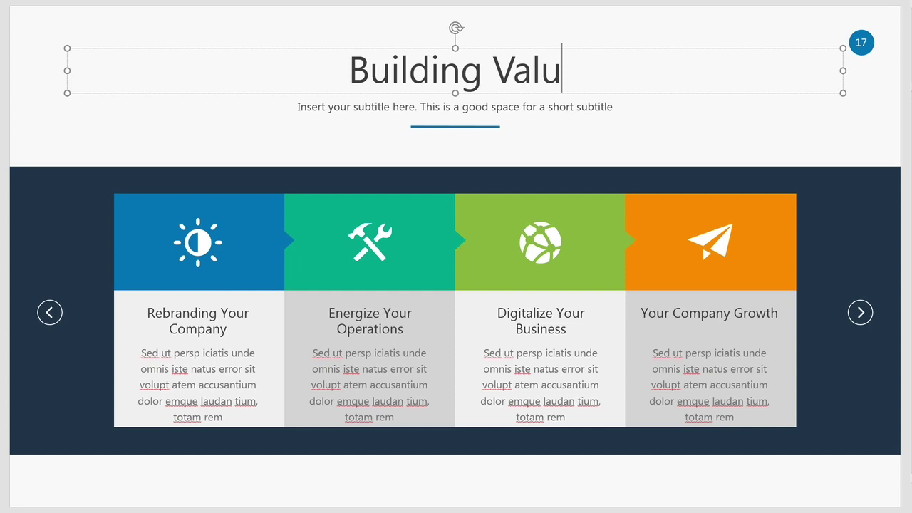
type("e")
key("ctrl+Return")
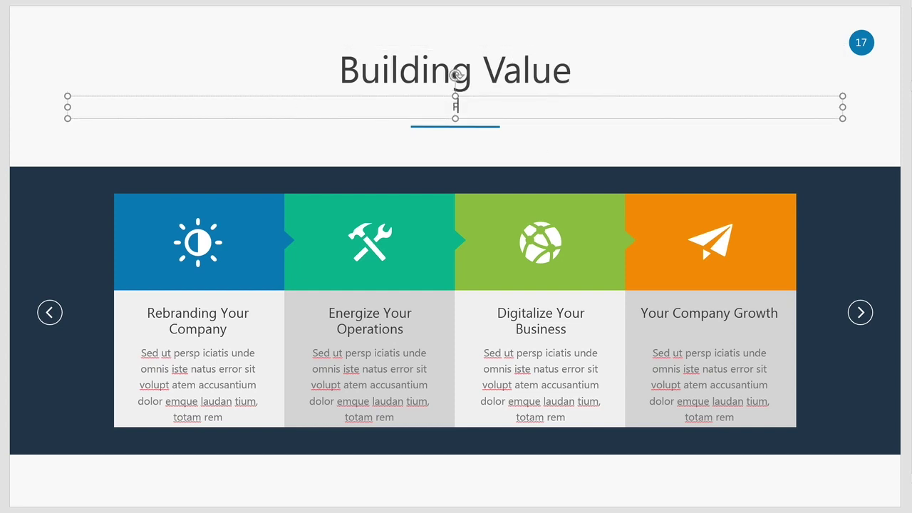
type("Four elements make up our")
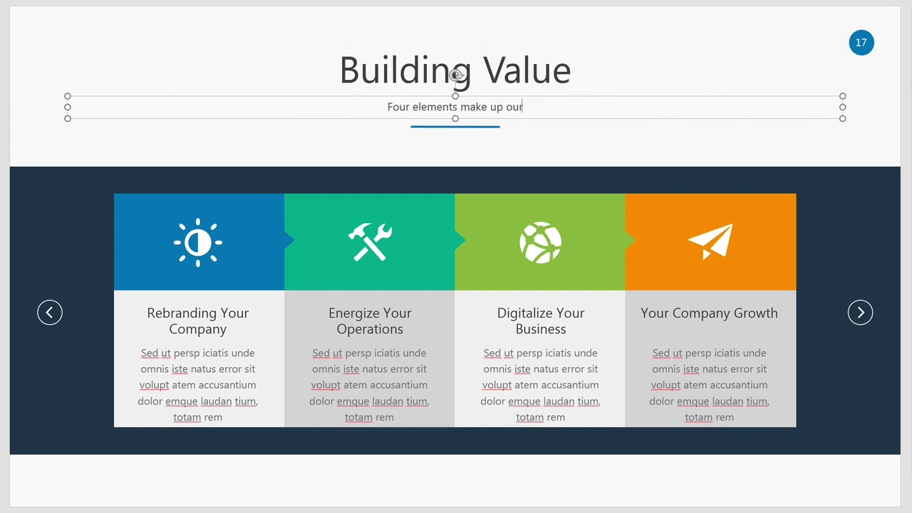
type(" promise to you")
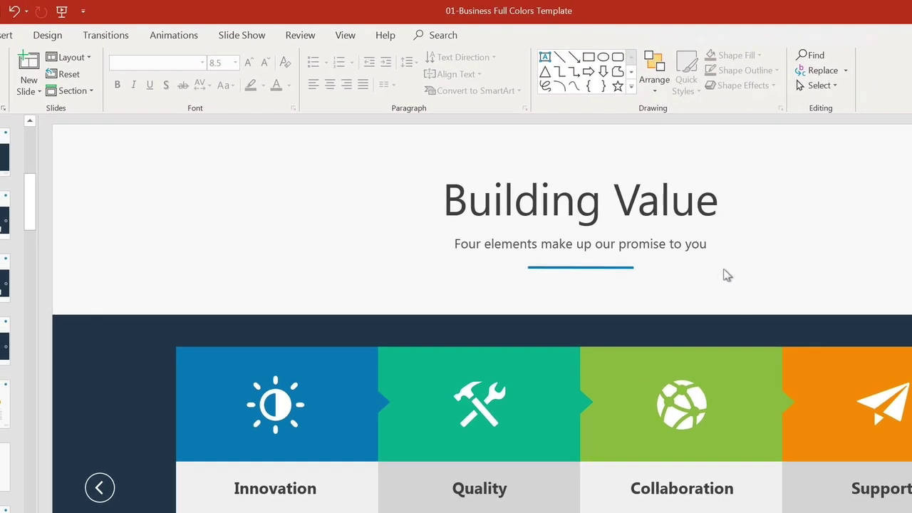
Step: Make the word 'Value' in the title bold
left_click_drag(717, 202, 630, 206)
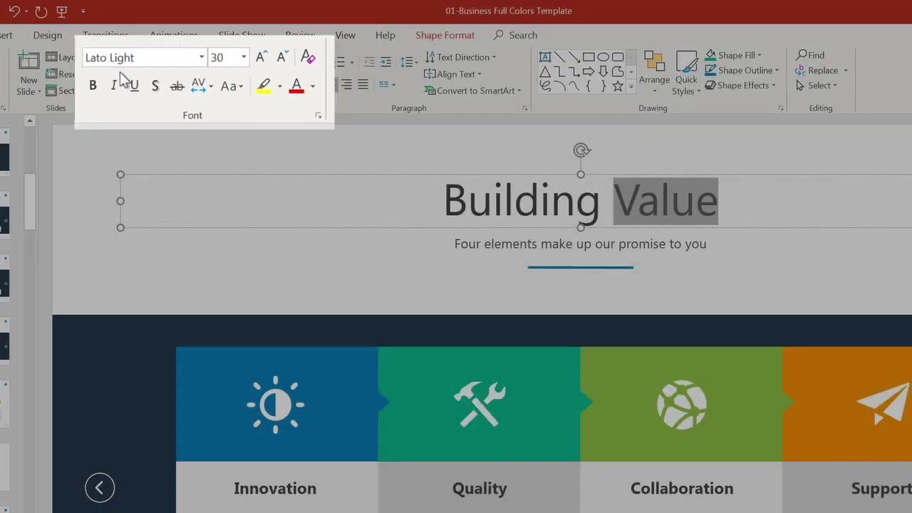
left_click(116, 85)
left_click(437, 167)
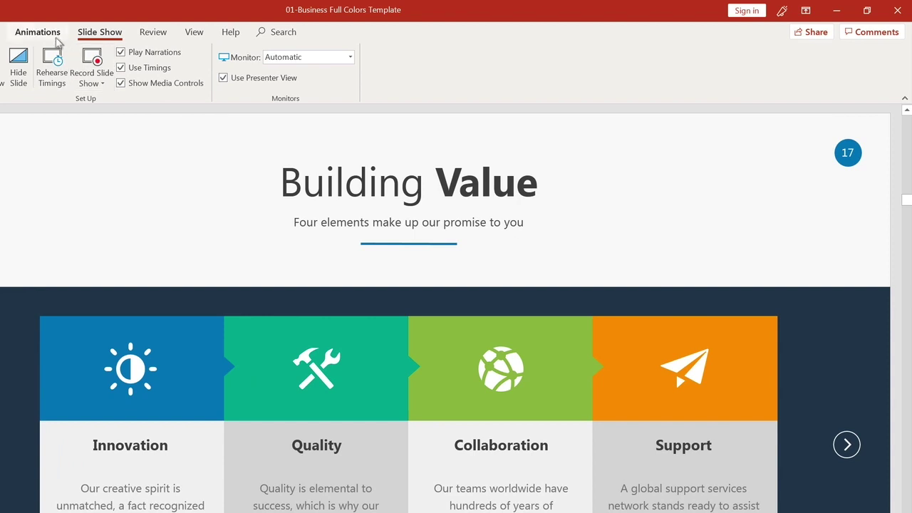
Step: Show the Animation Pane beside slide 17 from the Animations ribbon
left_click(55, 37)
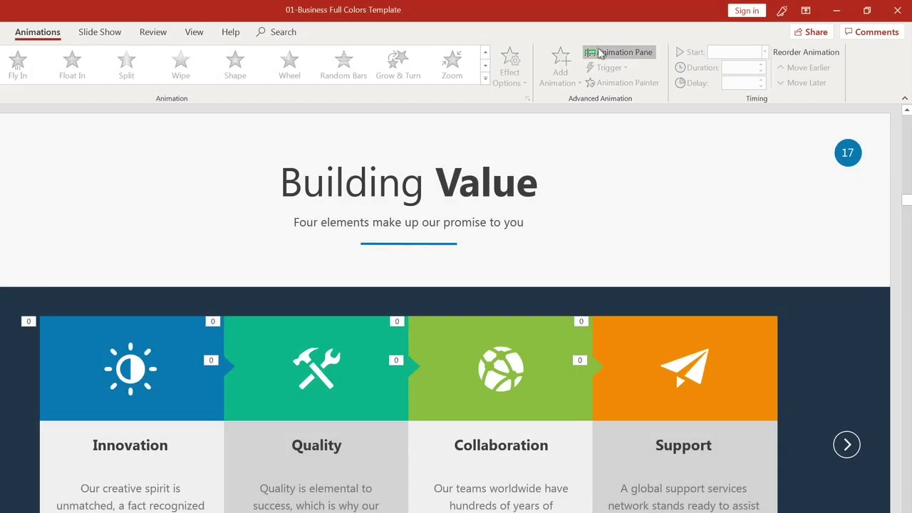
left_click(598, 53)
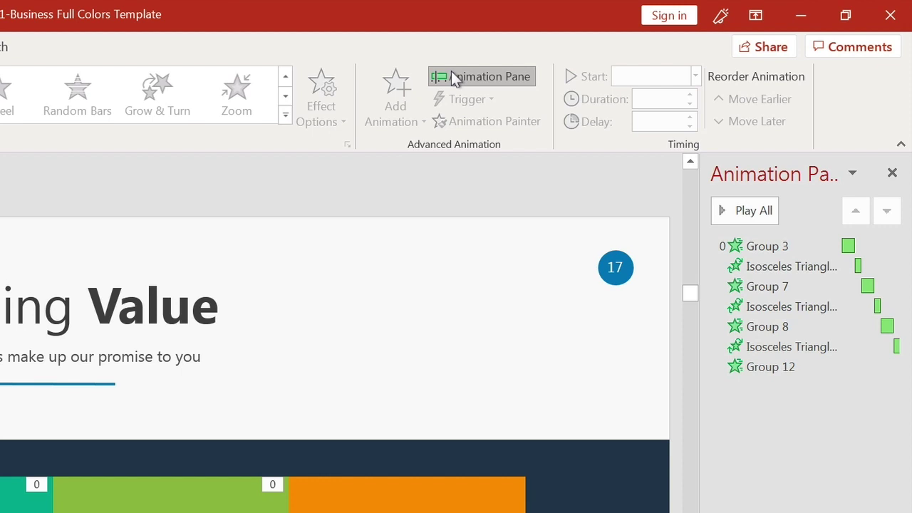
Step: Raise the Group 3 animation duration to 03.00 seconds
left_click(752, 245)
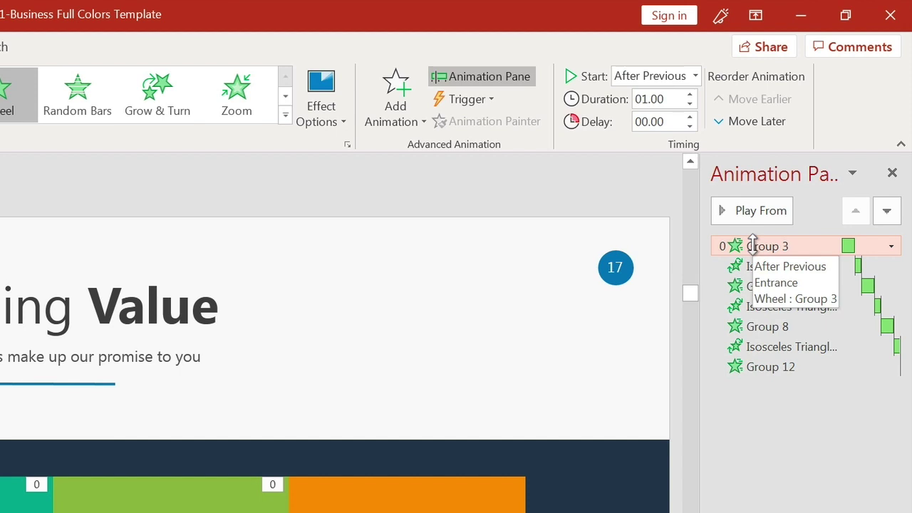
left_click(690, 95)
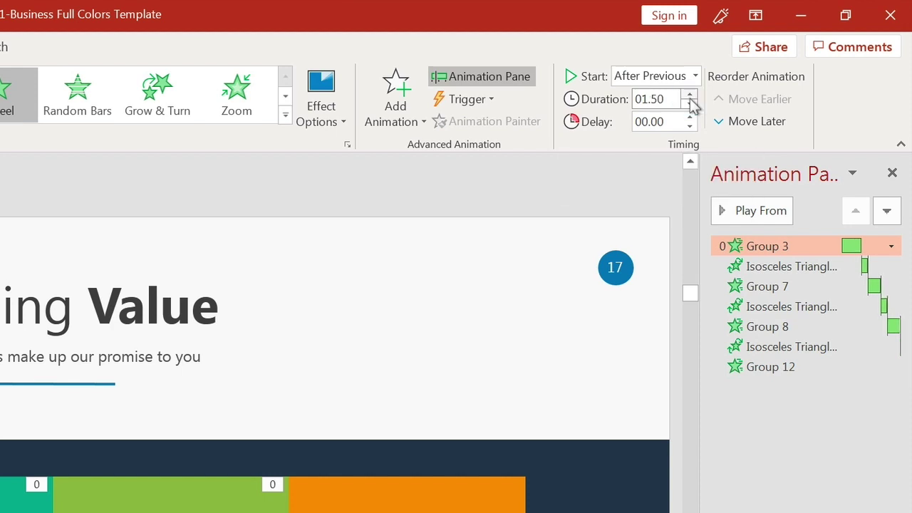
left_click(689, 96)
left_click(689, 96)
left_click(689, 96)
left_click(690, 95)
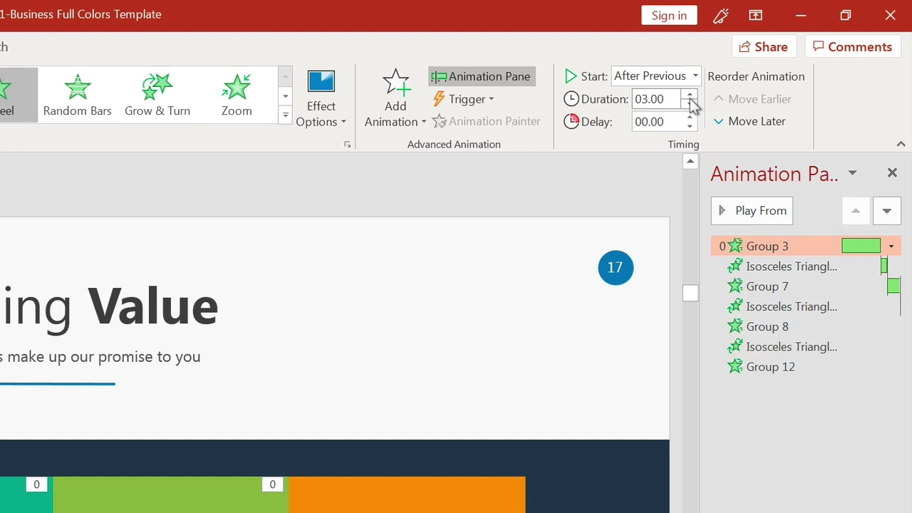
Step: Raise the first Isosceles Triangle animation duration to 03.00 seconds
left_click(761, 266)
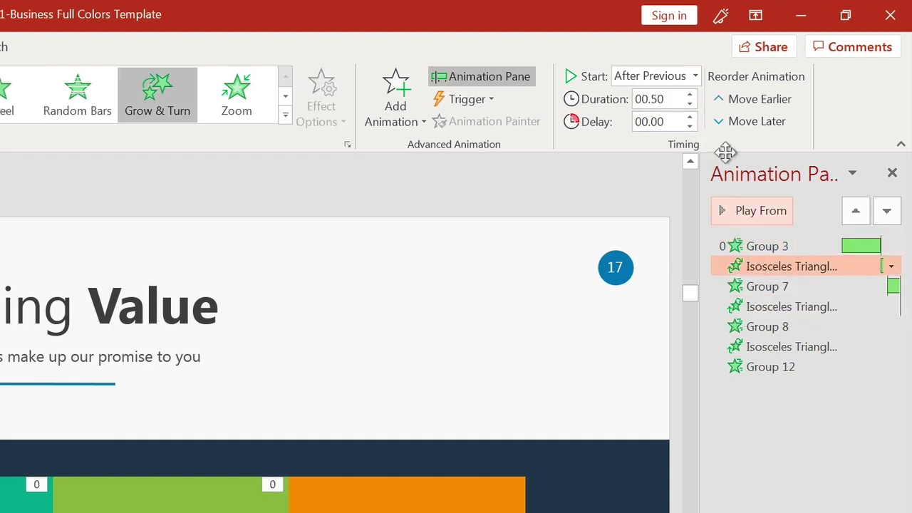
left_click(690, 95)
left_click(690, 95)
left_click(689, 94)
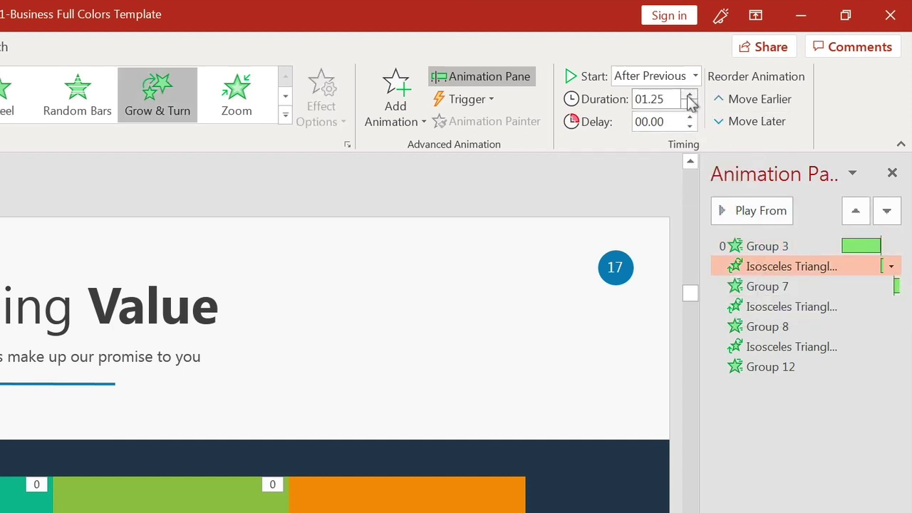
double_click(689, 95)
left_click(690, 94)
double_click(690, 94)
left_click(689, 95)
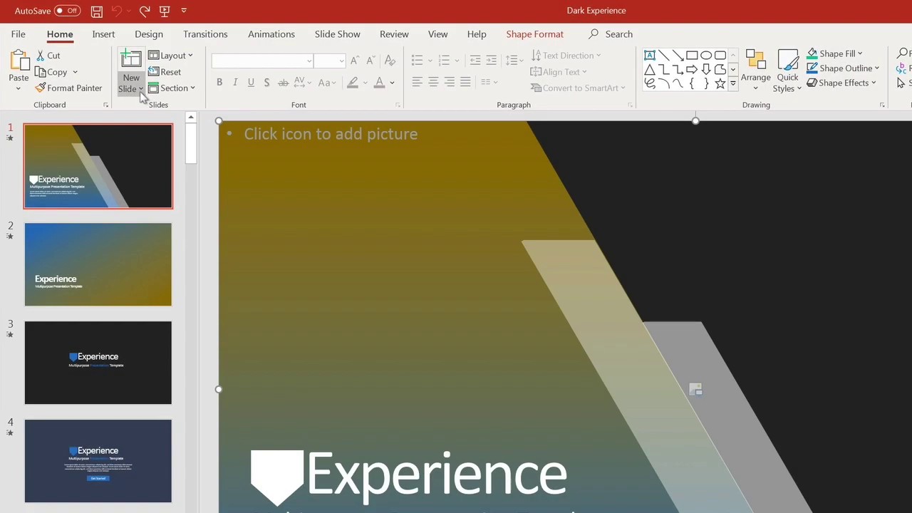
Step: Insert a slide with the four-picture layout as slide 2
left_click(140, 91)
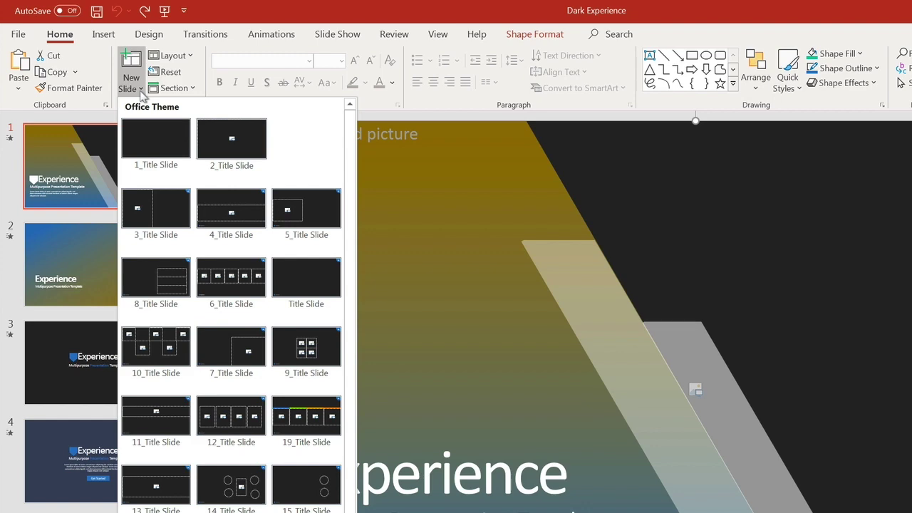
left_click(235, 415)
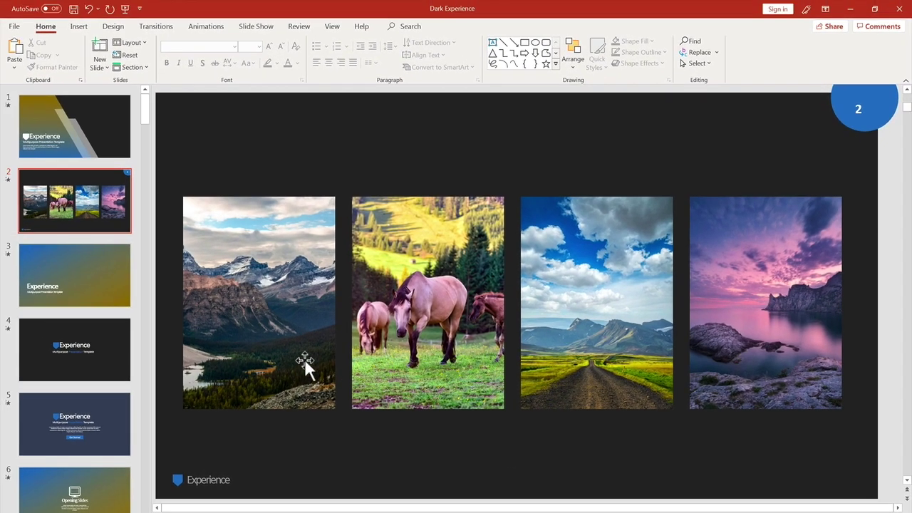
Step: Give the mountain photo a Fade entrance animation
left_click(274, 344)
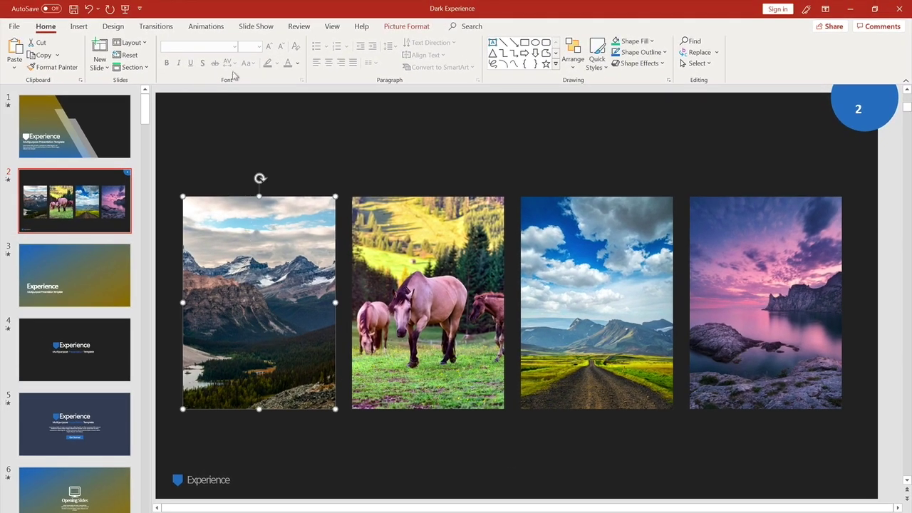
left_click(212, 32)
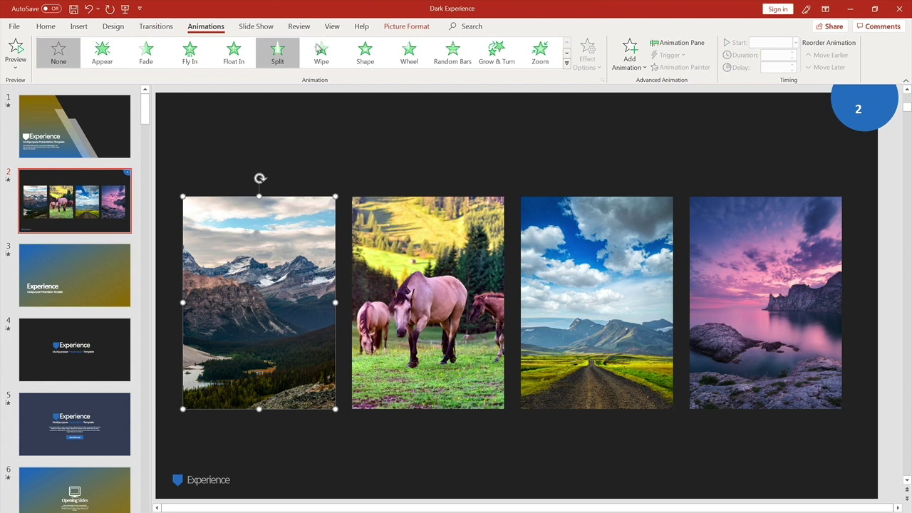
left_click(566, 64)
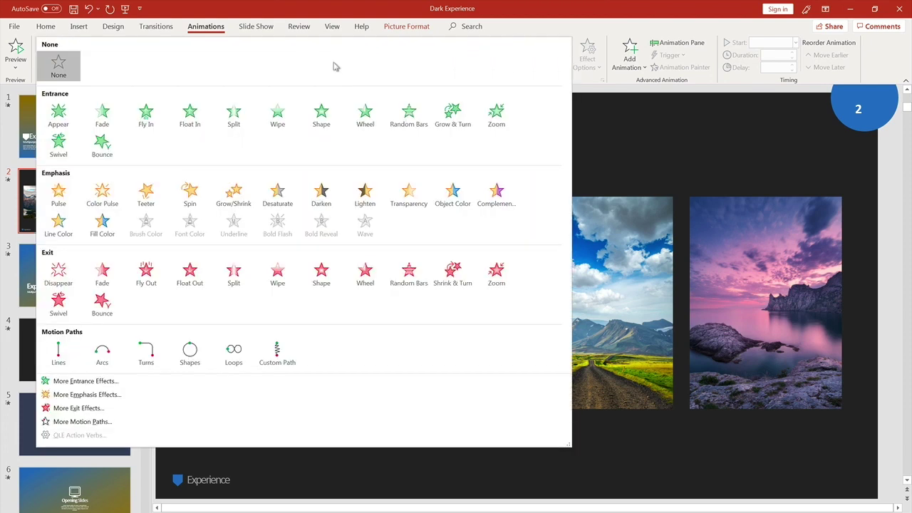
left_click(103, 114)
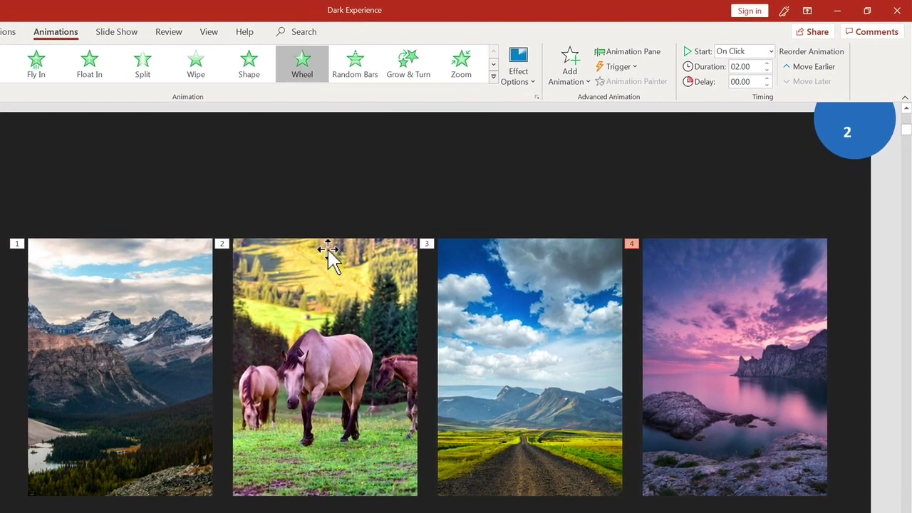
Step: Set the mountain photo's animation to start After Previous with a 01.00 duration
left_click(159, 324)
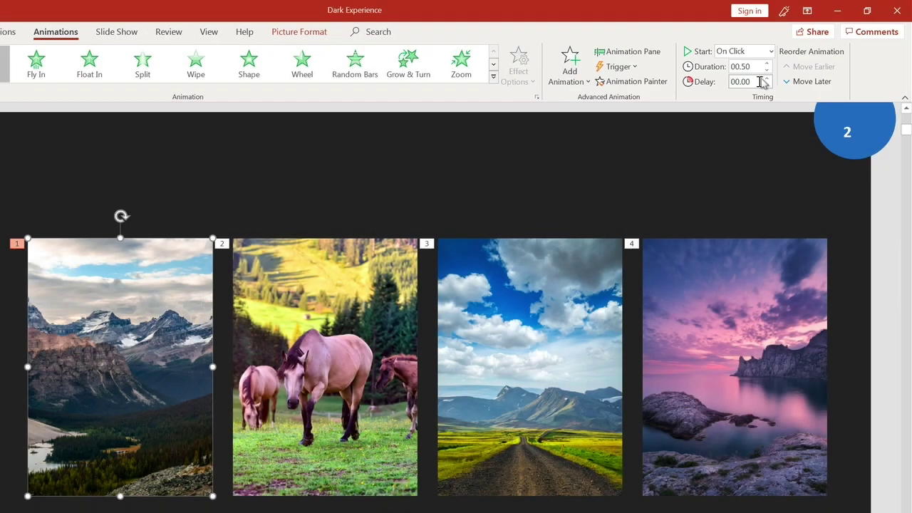
left_click(770, 51)
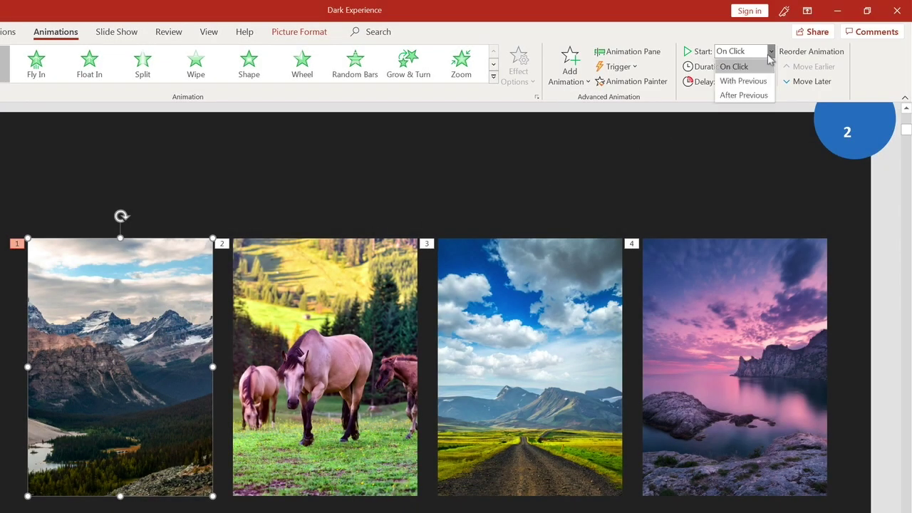
left_click(756, 95)
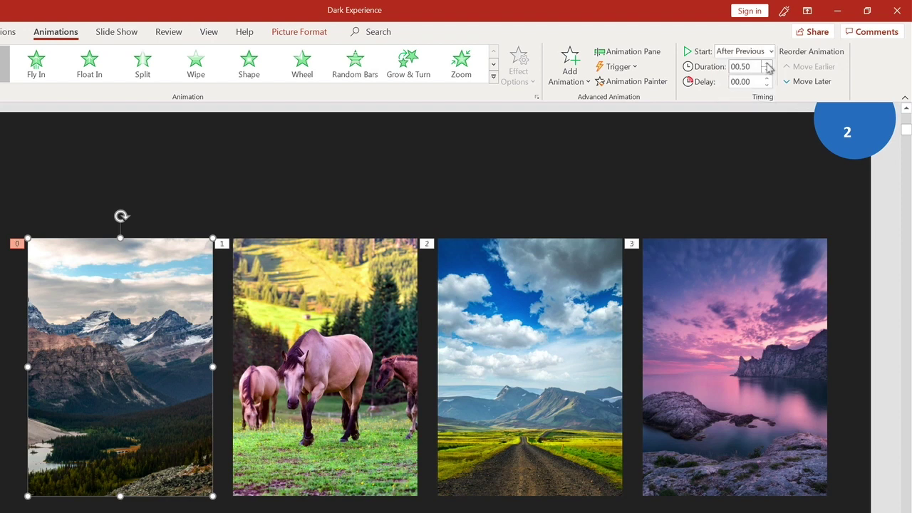
left_click(766, 63)
left_click(766, 62)
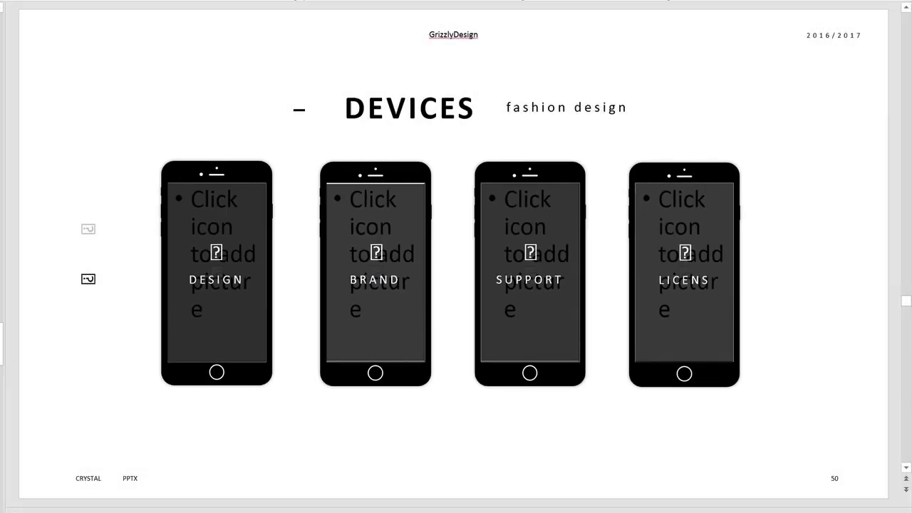
Step: Place the image2 screenshot into the left phone mockup
left_click(638, 157)
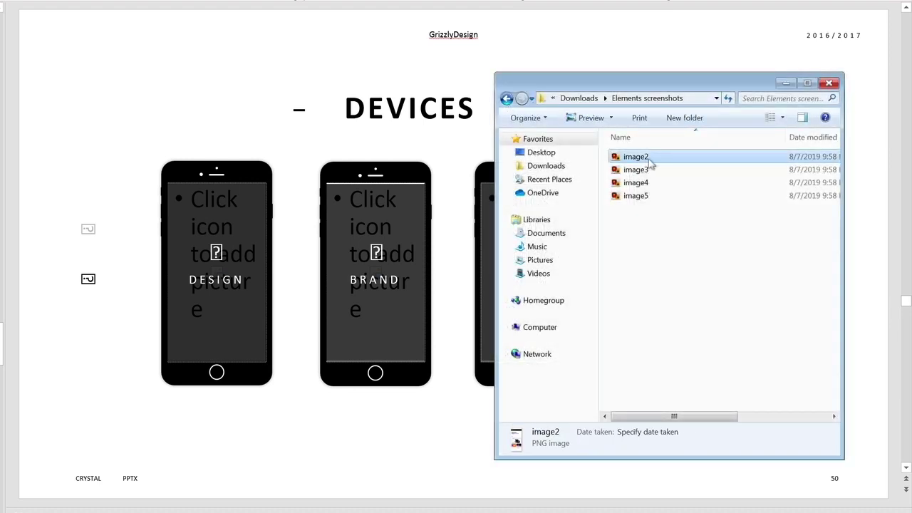
left_click_drag(651, 164, 223, 272)
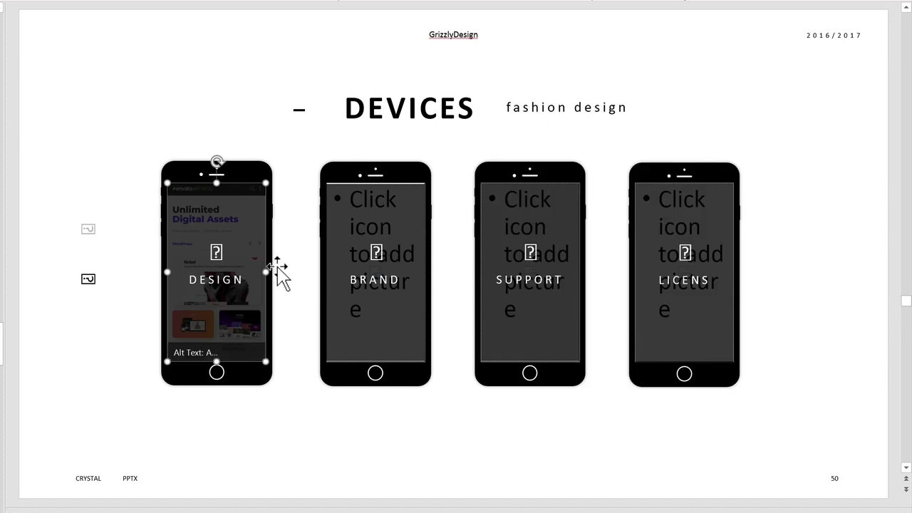
left_click(297, 271)
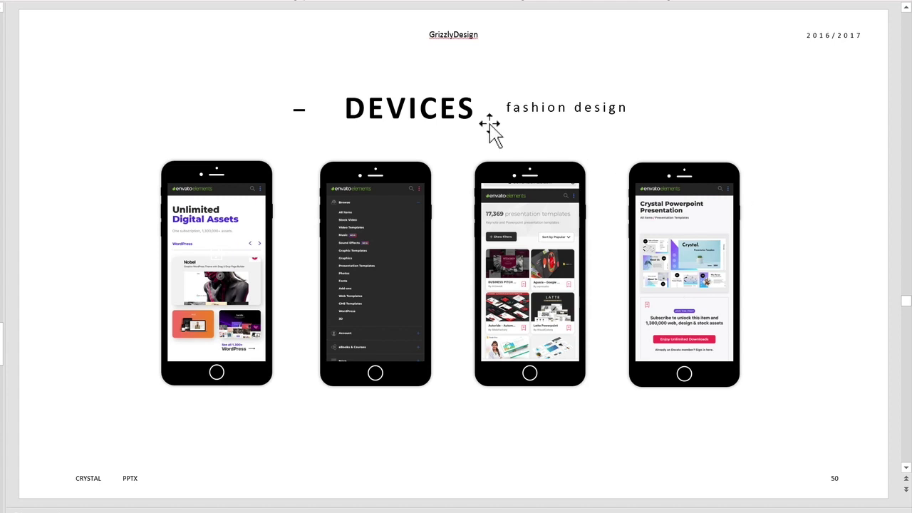
Step: Change the title DEVICES to ELEMENTS and the 'fashion design' subtitle to PowerPoint
double_click(459, 108)
type("EL")
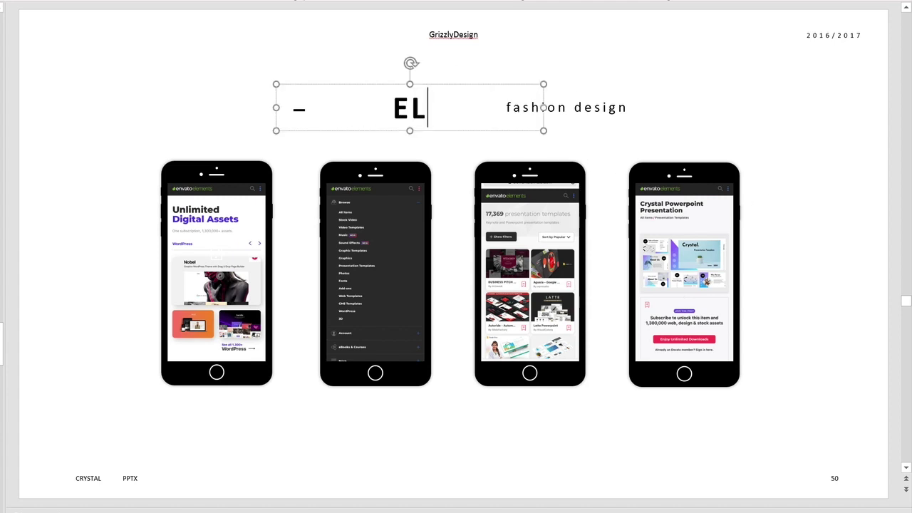
type("EMENTS")
triple_click(555, 108)
type("P")
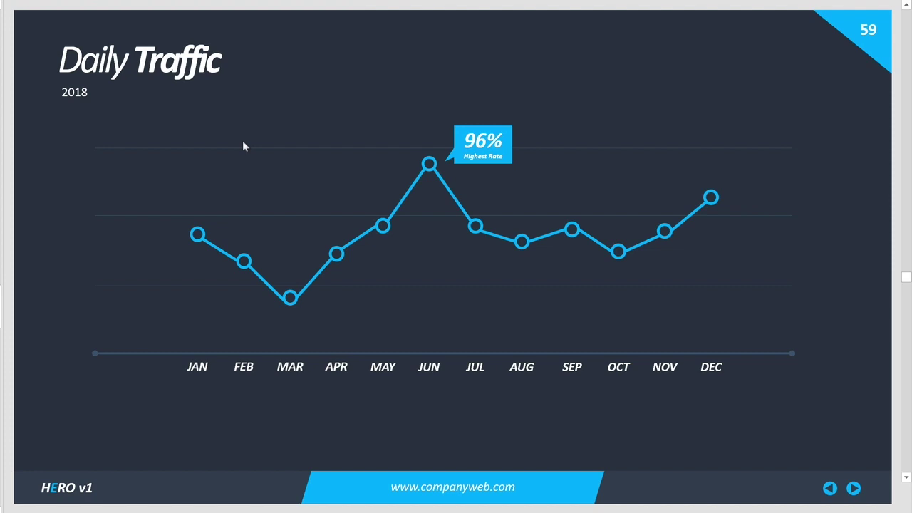
Step: Drag the line's JAN point lower and left, and change the 96% callout to '84% Active Users'
left_click(197, 234)
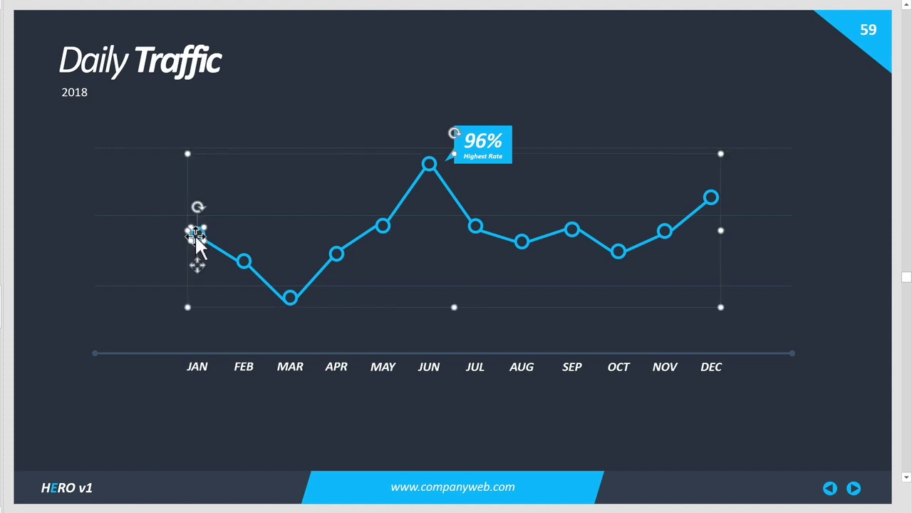
mouse_move(197, 235)
left_mouse_down()
mouse_move(160, 277)
mouse_move(151, 265)
left_mouse_up()
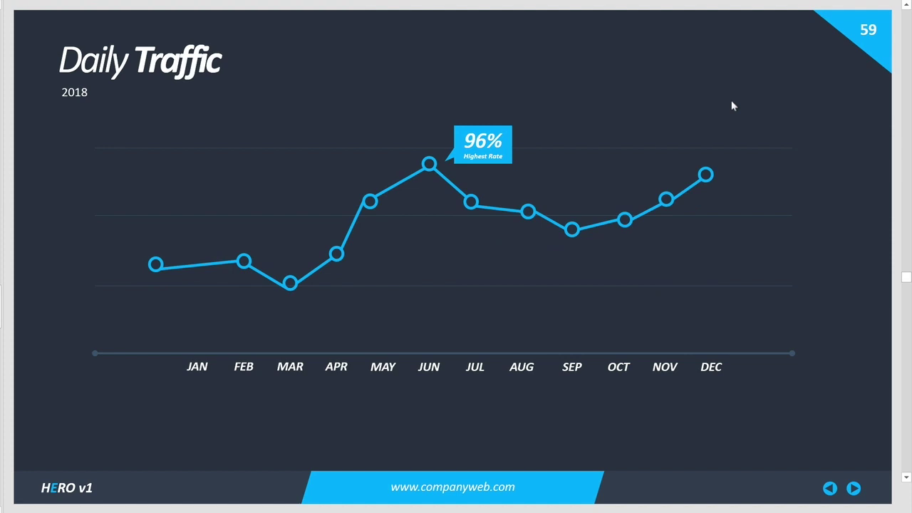
double_click(474, 140)
type("84% ")
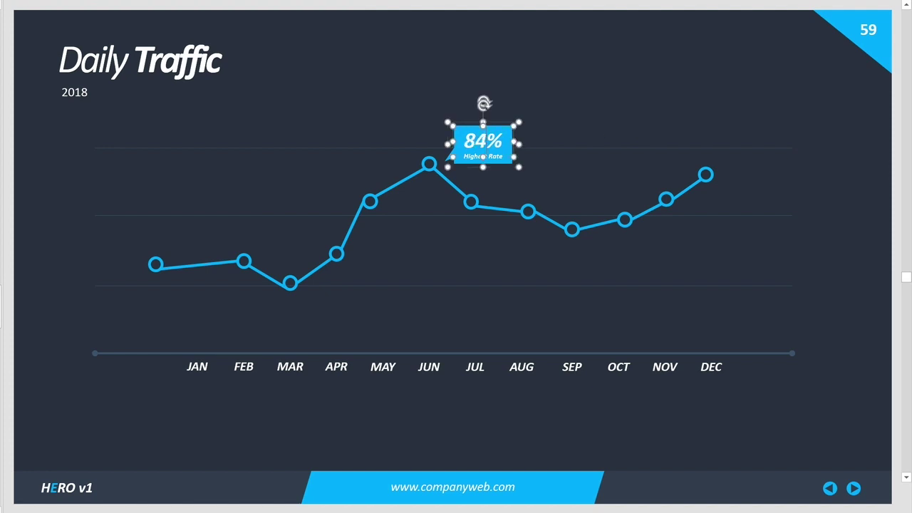
type("Active U")
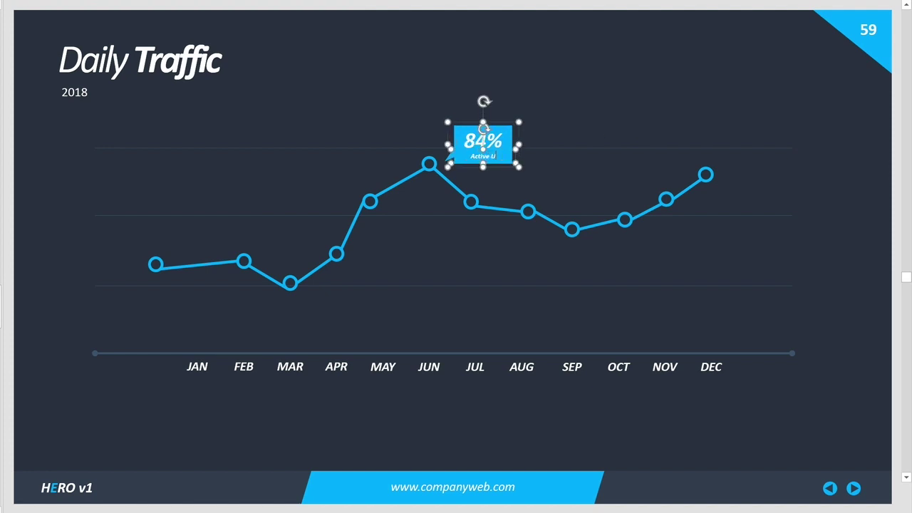
type("sers")
left_click(554, 135)
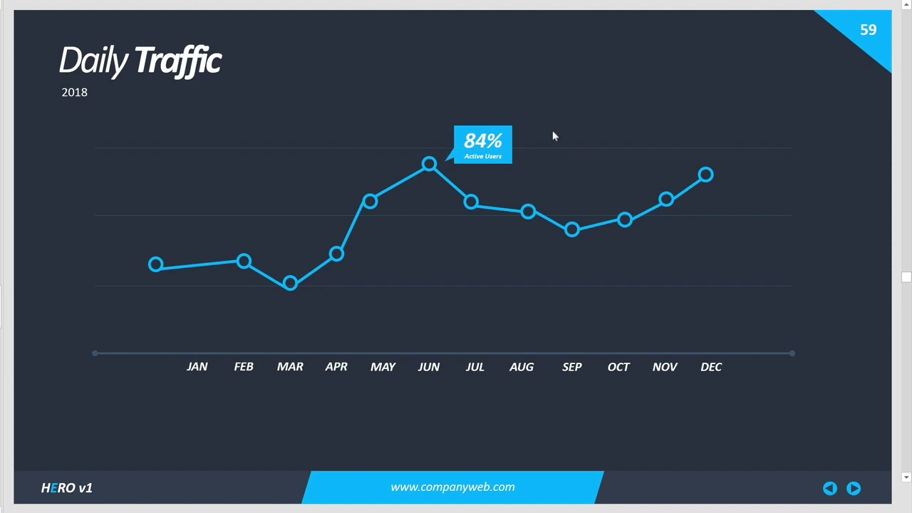